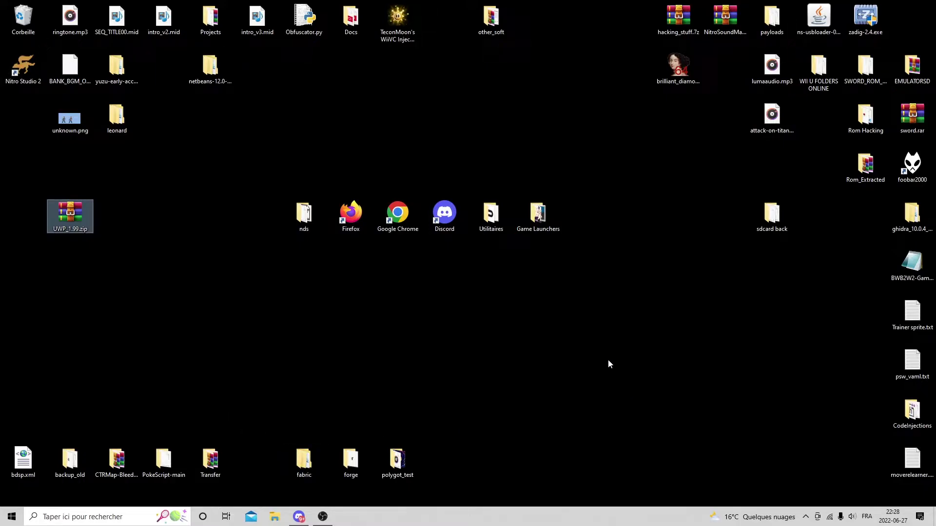
# Step: Leave Discord and extract UWP_1.99.zip right here on the desktop
pyautogui.click(299, 517)
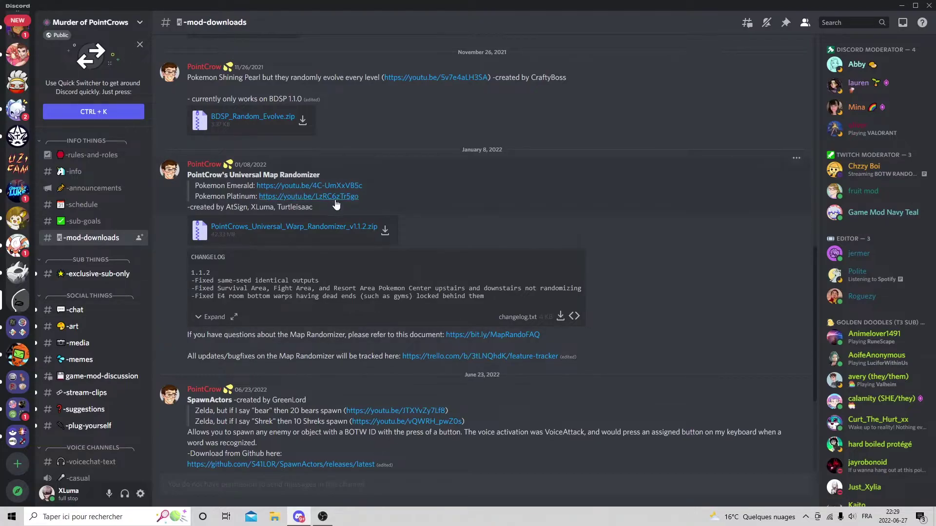
pyautogui.click(901, 5)
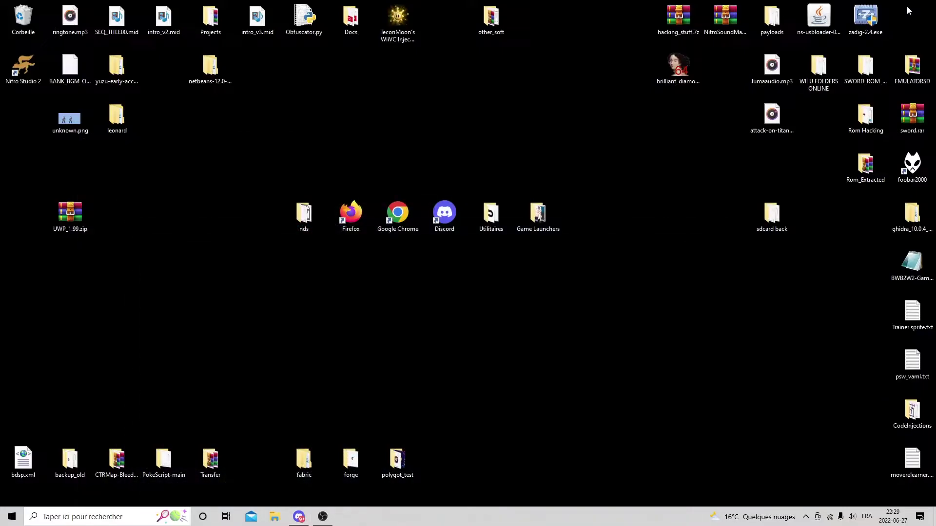
pyautogui.moveTo(67, 218); pyautogui.dragTo(107, 235)
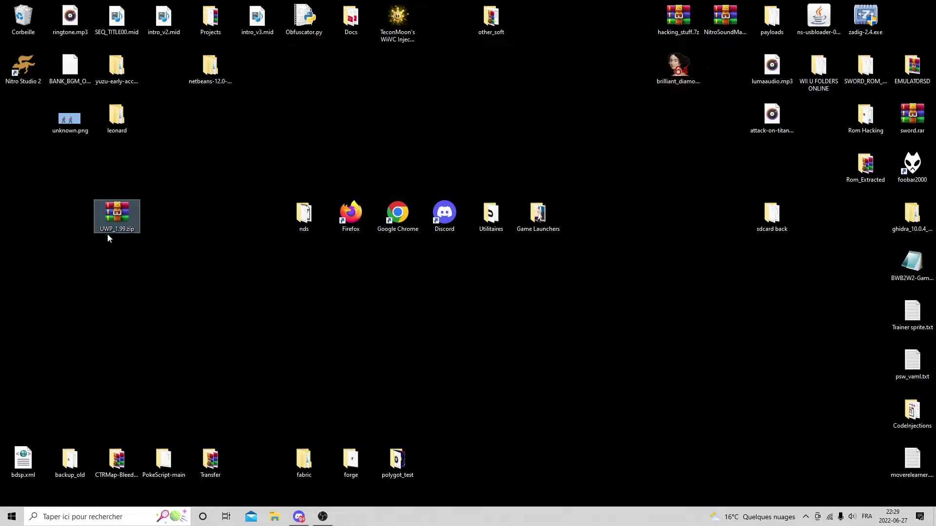
pyautogui.rightClick(118, 216)
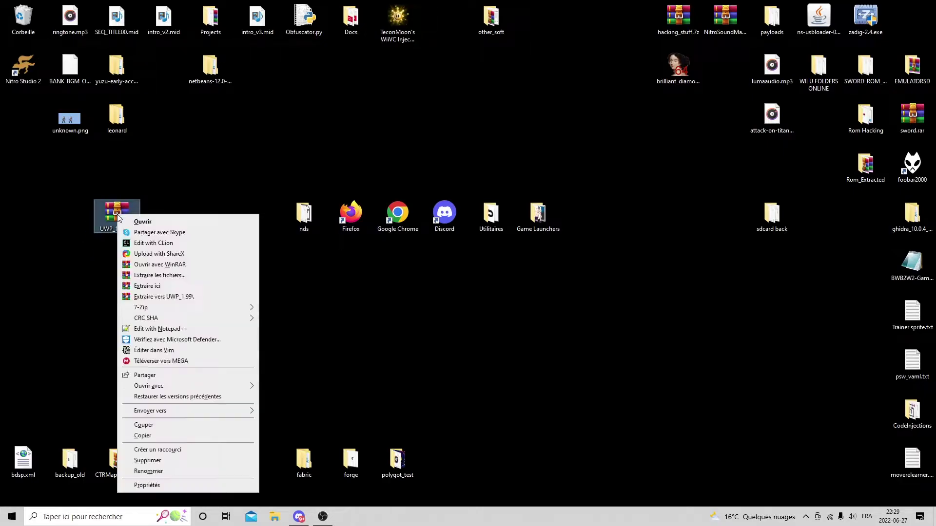
pyautogui.click(168, 287)
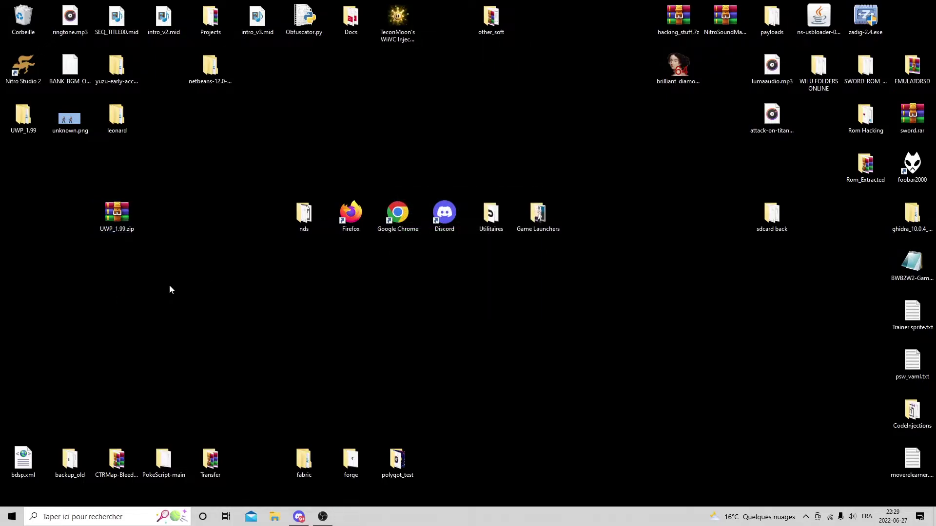
pyautogui.moveTo(22, 116); pyautogui.dragTo(166, 217)
# Step: Open UWP_1.99 > UWP_1.99 and read changelog.txt, then close it
pyautogui.doubleClick(165, 217)
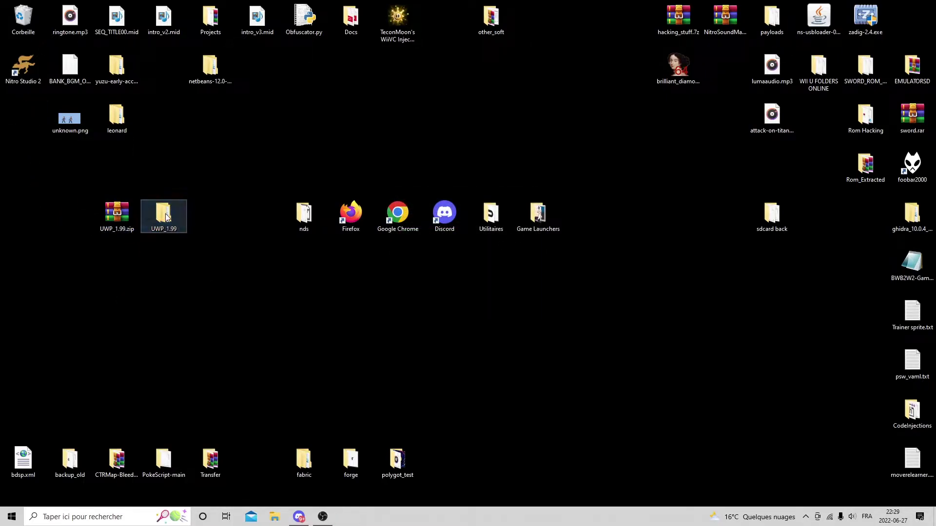
pyautogui.doubleClick(229, 171)
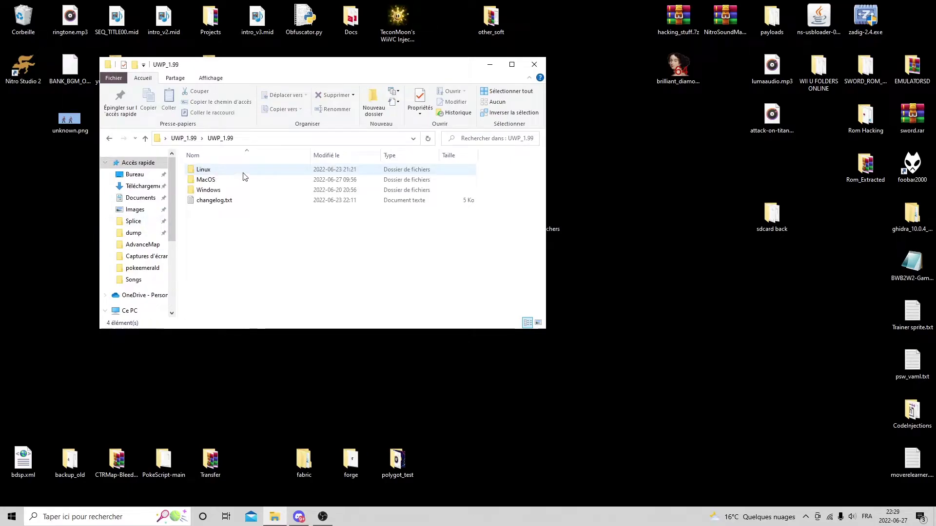
pyautogui.doubleClick(216, 201)
pyautogui.moveTo(304, 146); pyautogui.dragTo(604, 148)
pyautogui.moveTo(663, 145); pyautogui.dragTo(454, 122)
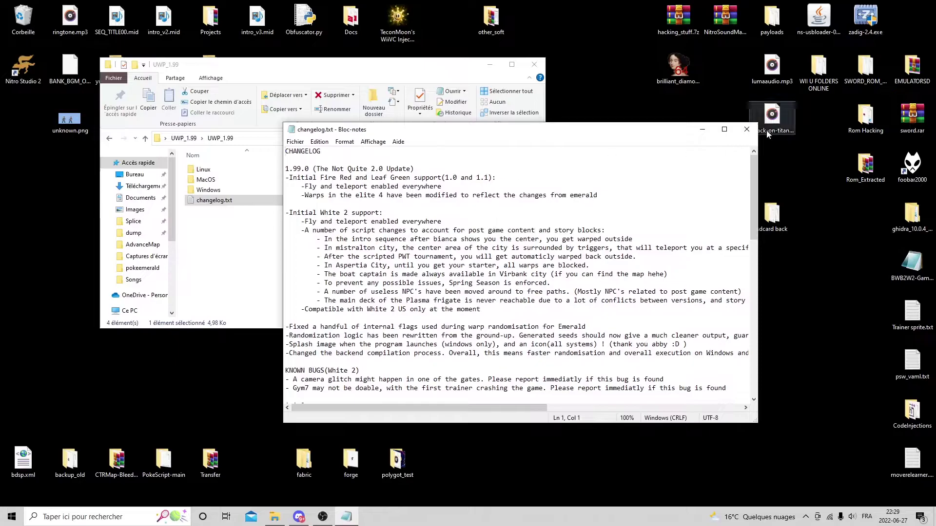
pyautogui.click(746, 130)
# Step: Browse the Linux, MacOS and Windows folders, then launch WarpRandomizerMain.exe from Windows
pyautogui.doubleClick(209, 171)
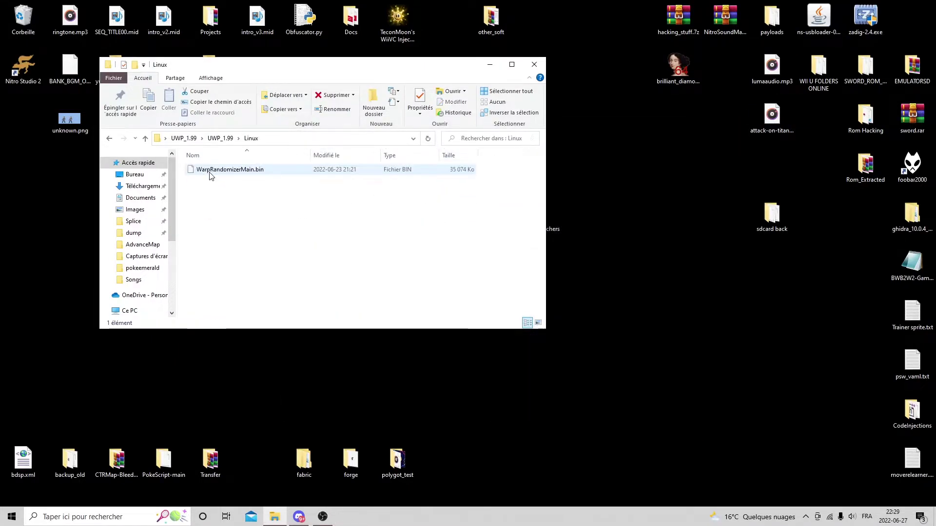
pyautogui.click(109, 138)
pyautogui.doubleClick(235, 181)
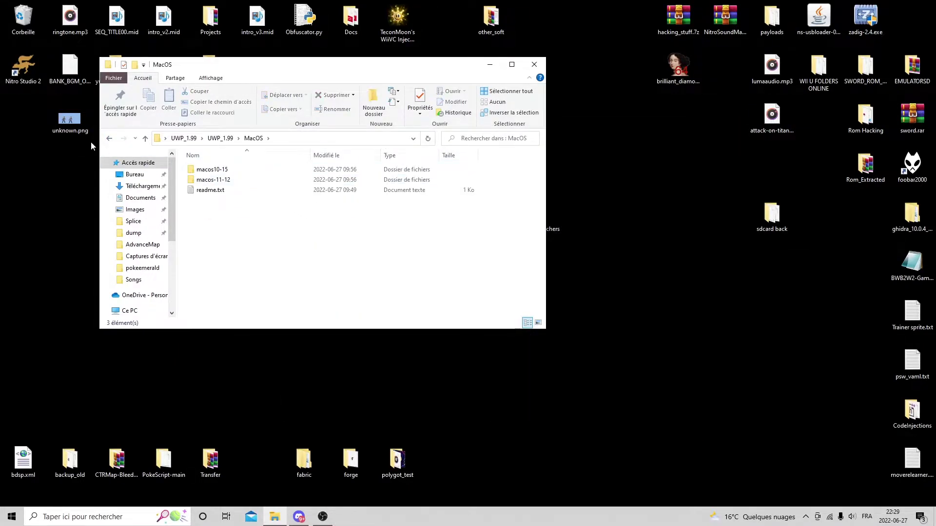
pyautogui.click(109, 139)
pyautogui.doubleClick(246, 190)
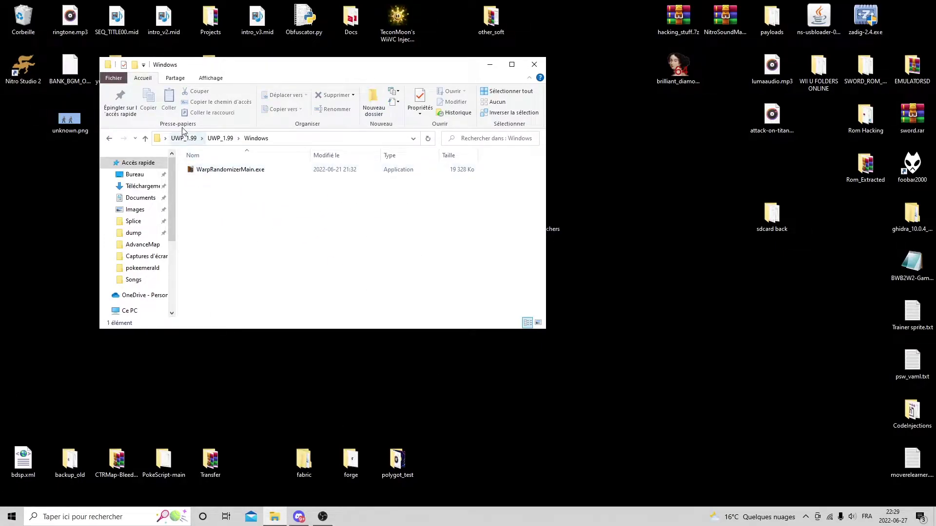
pyautogui.click(109, 138)
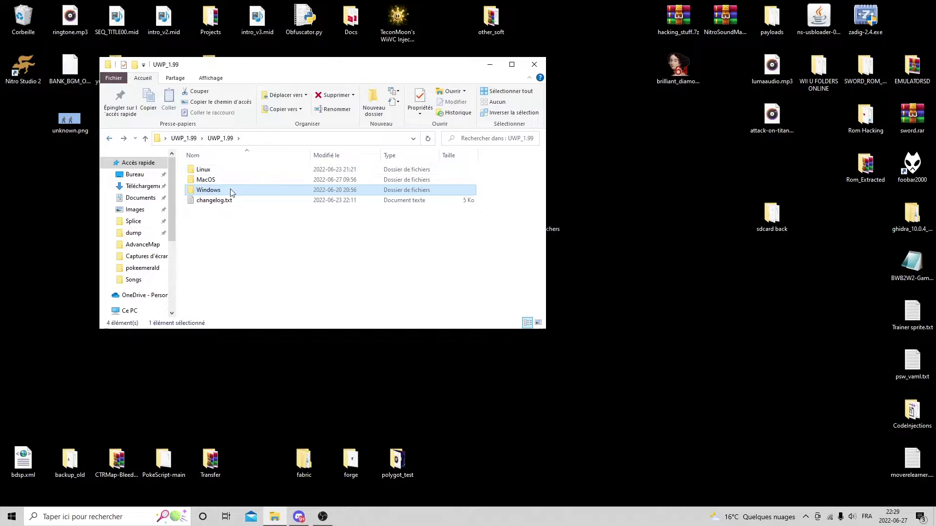
pyautogui.doubleClick(231, 190)
pyautogui.doubleClick(297, 170)
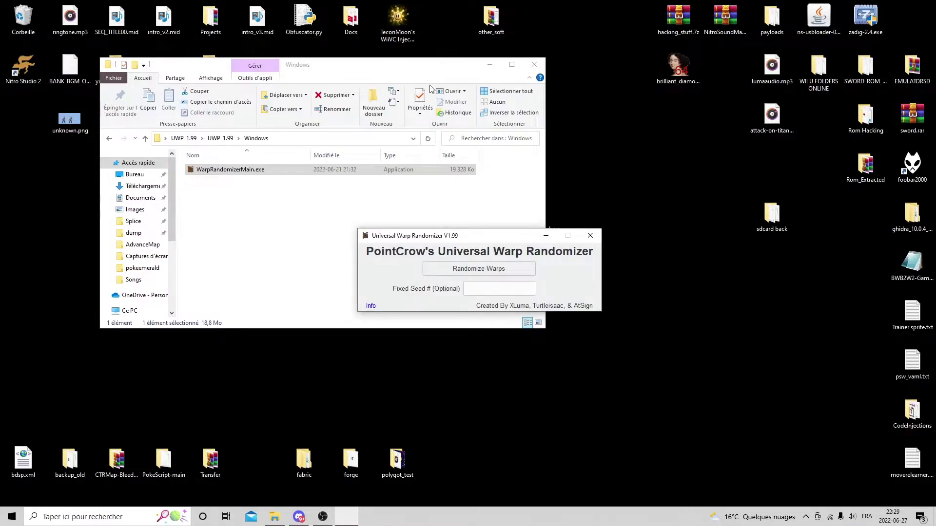
# Step: Review the Supported Games list under Info, then start Randomize Warps to pick a ROM
pyautogui.moveTo(469, 238); pyautogui.dragTo(471, 216)
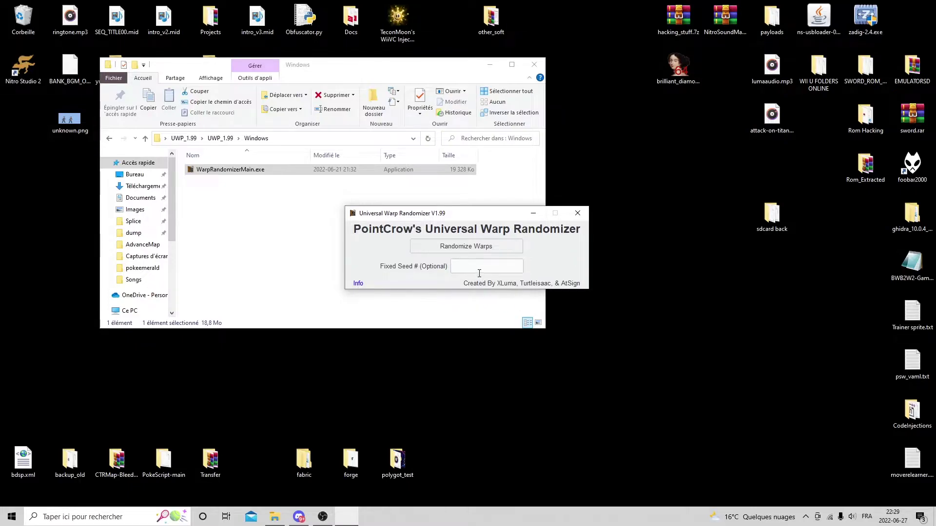
pyautogui.click(358, 284)
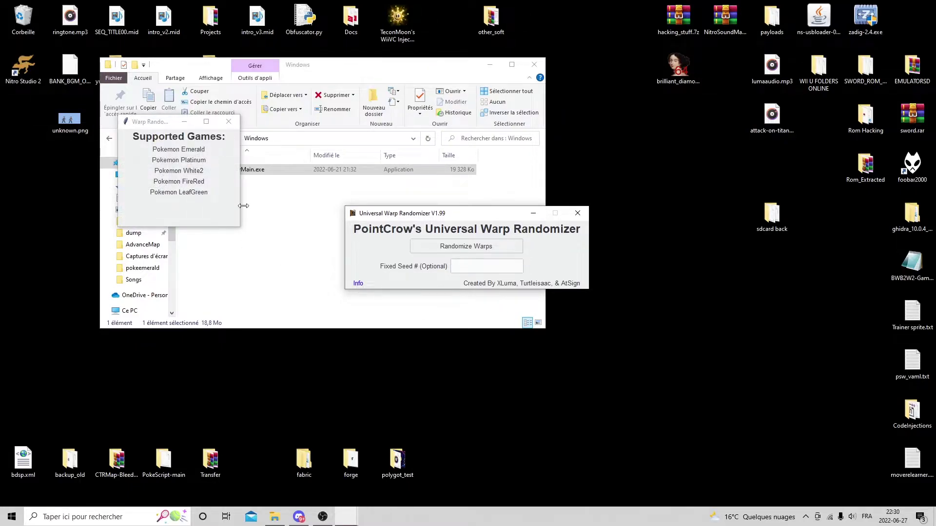
pyautogui.click(227, 121)
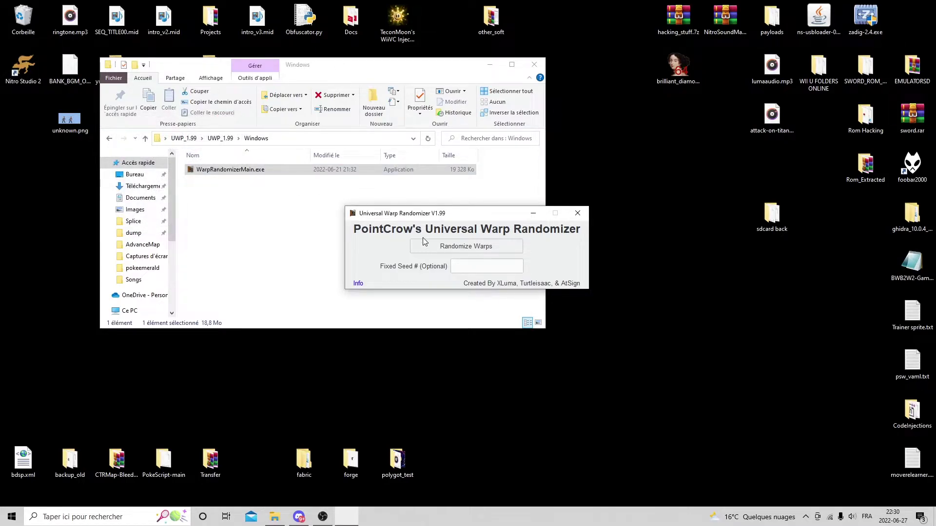
pyautogui.click(467, 246)
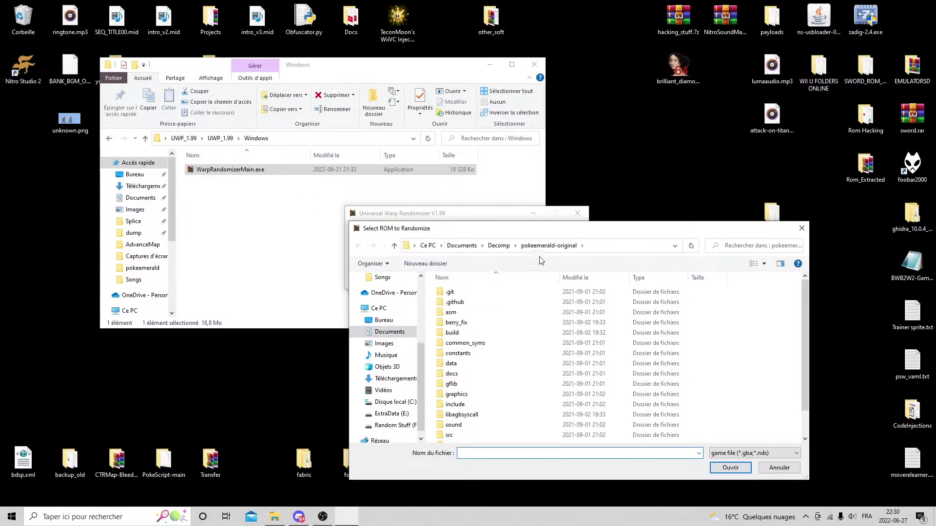
# Step: Load white2.nds from Bureau > nds > games > white2
pyautogui.click(401, 324)
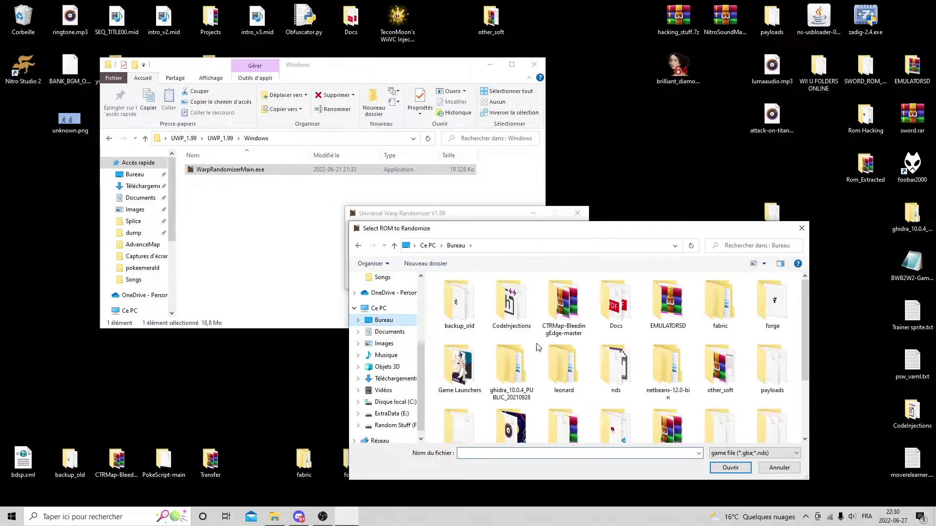
pyautogui.doubleClick(470, 301)
pyautogui.doubleClick(489, 292)
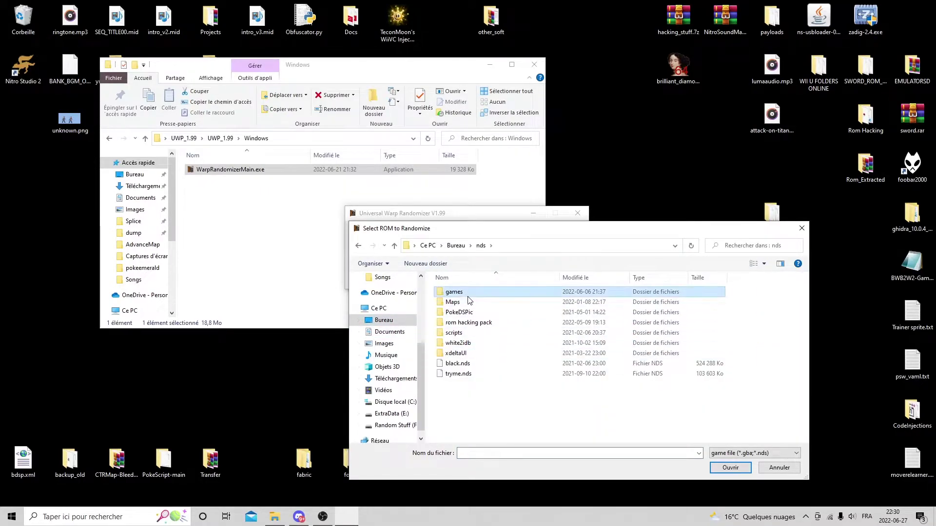
pyautogui.doubleClick(492, 322)
pyautogui.click(487, 332)
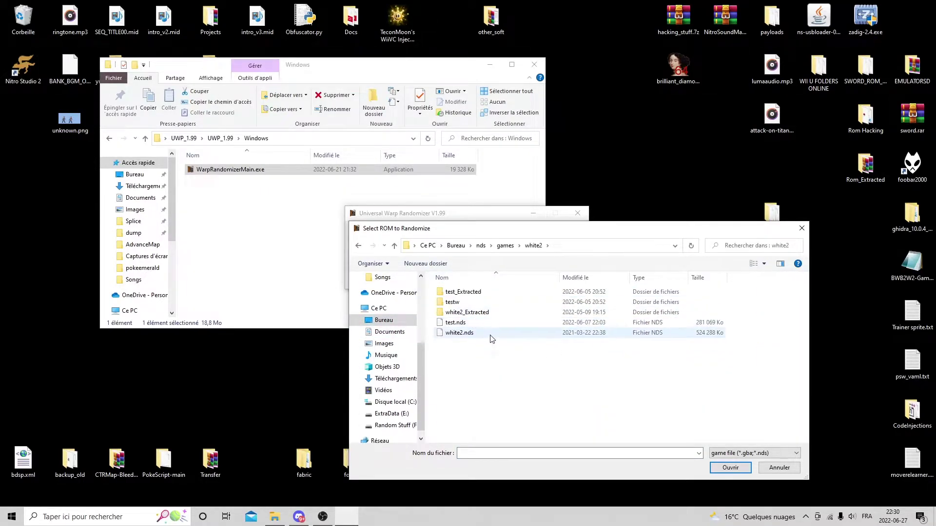
pyautogui.doubleClick(487, 333)
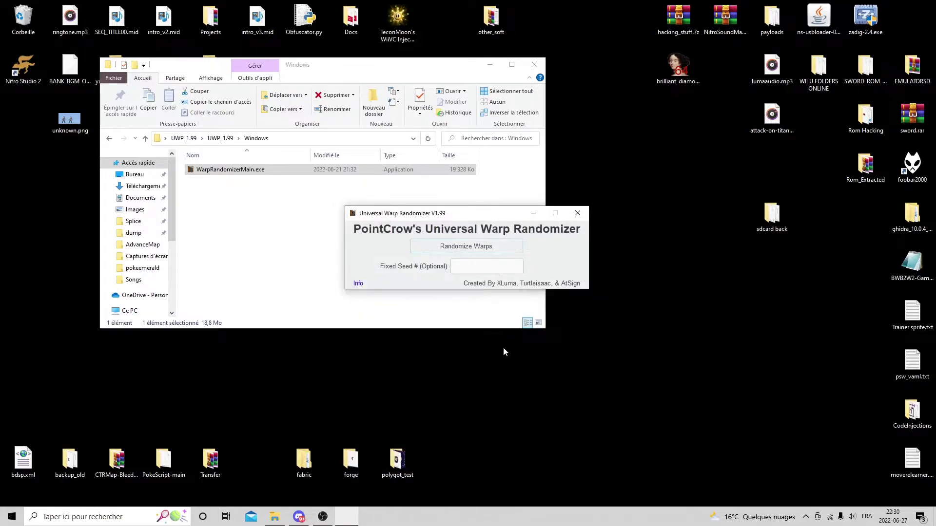
# Step: Run the warp randomization and name the output file test_random_warp
pyautogui.click(443, 247)
pyautogui.moveTo(353, 517)
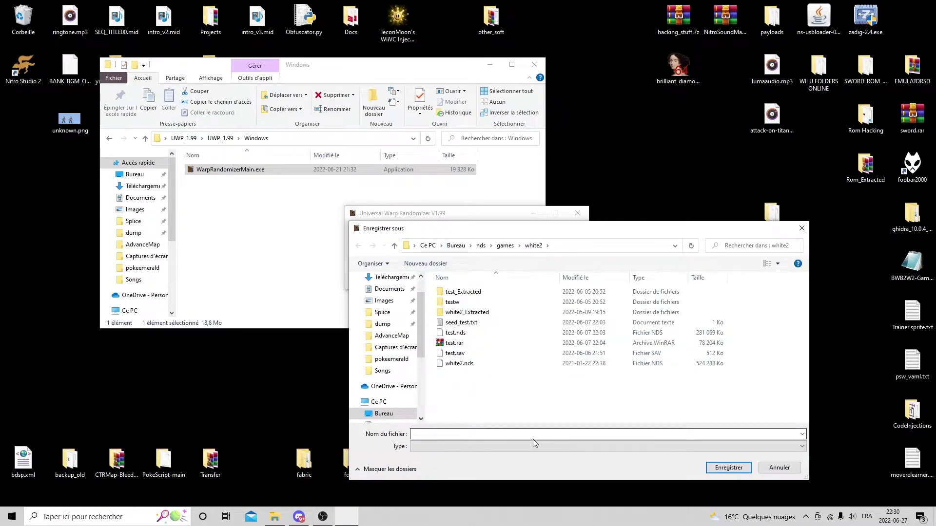
pyautogui.click(486, 432)
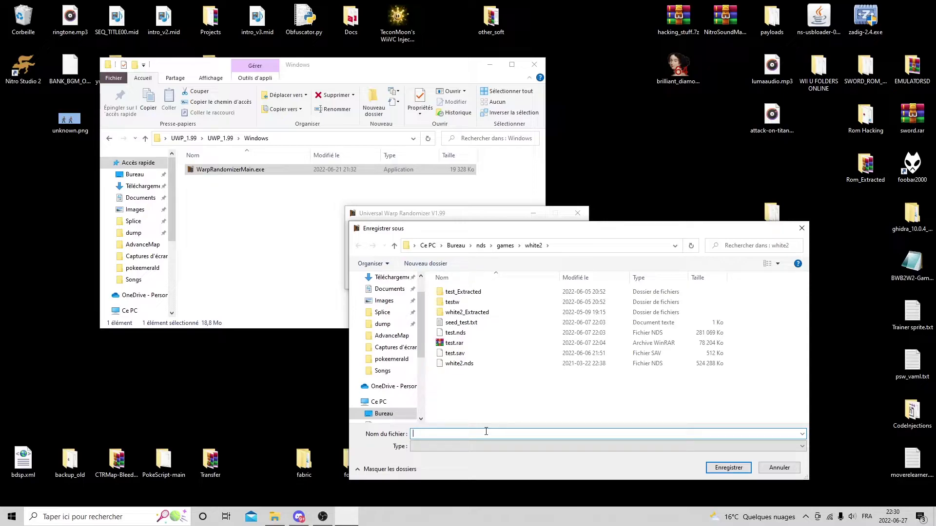
pyautogui.write('test_random_warp')
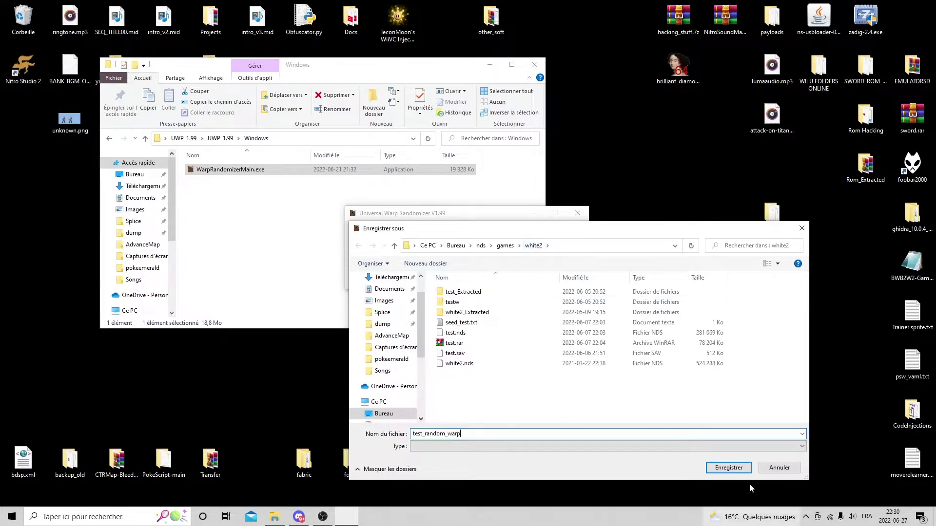
# Step: Save test_random_warp, dismiss Randomization Complete, and open the nds folder in Explorer
pyautogui.click(729, 468)
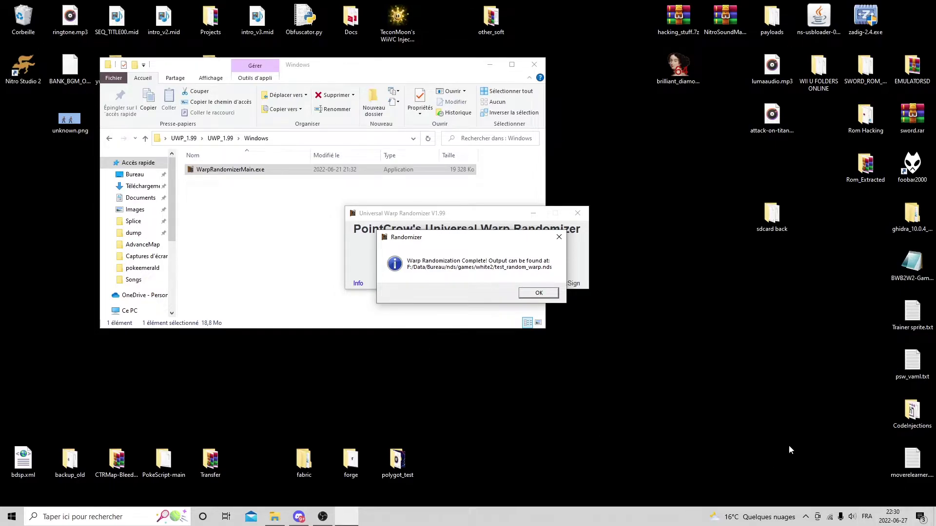
pyautogui.click(532, 296)
pyautogui.click(334, 73)
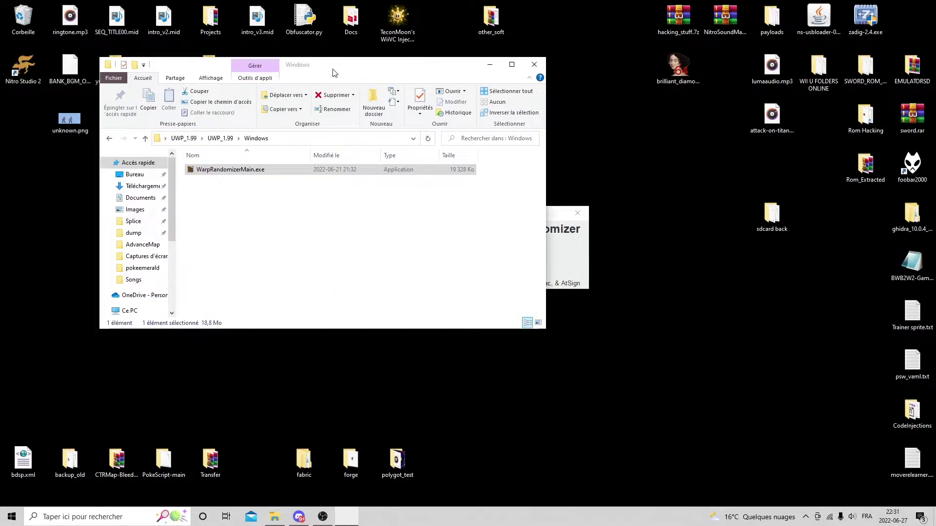
pyautogui.moveTo(334, 73); pyautogui.dragTo(328, 335)
pyautogui.doubleClick(303, 215)
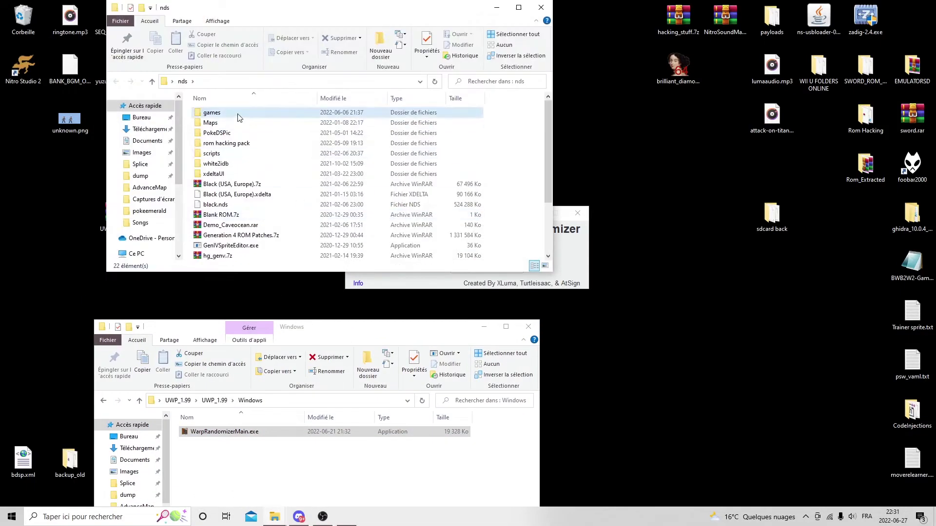
# Step: Locate test_random_warp.nds in nds > games > white2, then close both Explorer windows
pyautogui.doubleClick(237, 118)
pyautogui.doubleClick(217, 143)
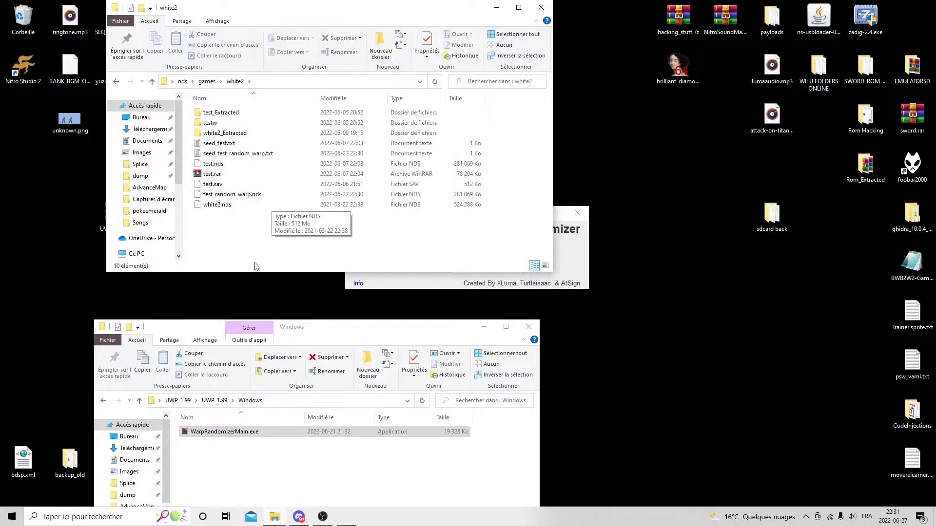
pyautogui.click(269, 195)
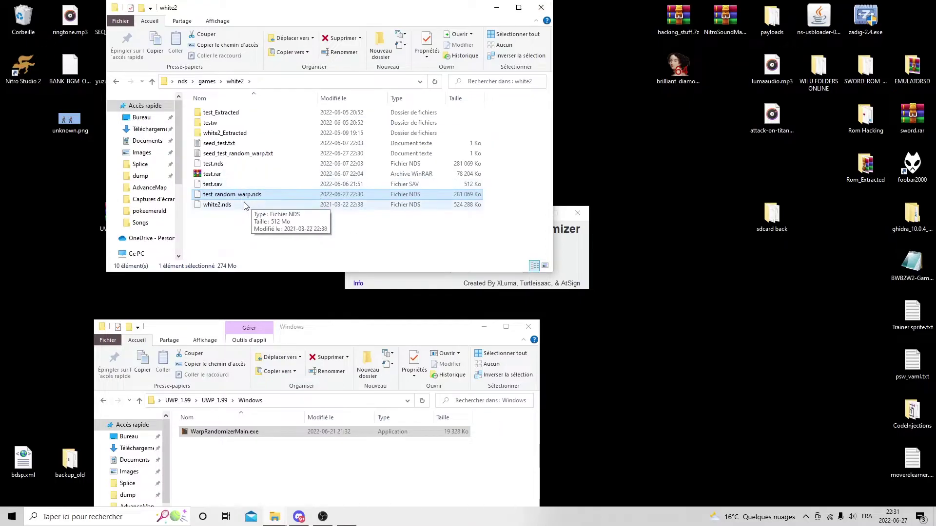
pyautogui.click(541, 8)
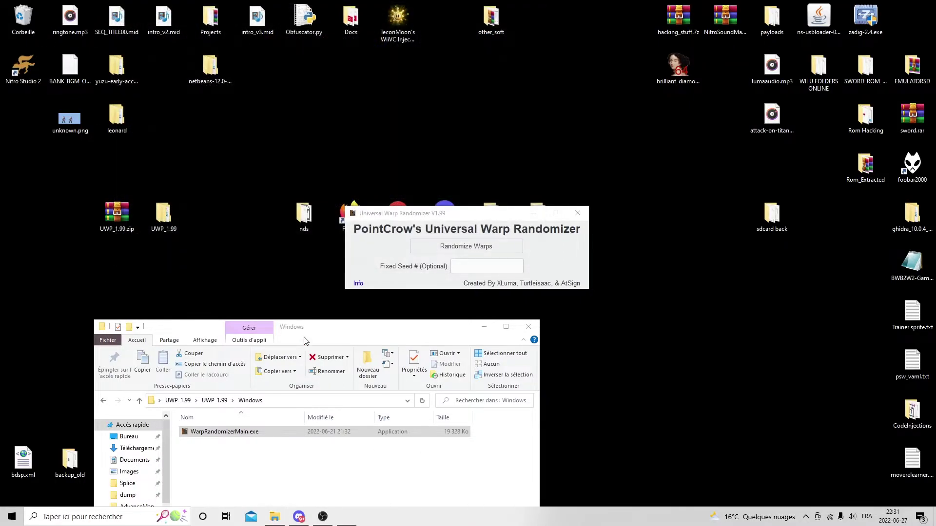
pyautogui.moveTo(321, 323); pyautogui.dragTo(286, 146)
pyautogui.click(496, 149)
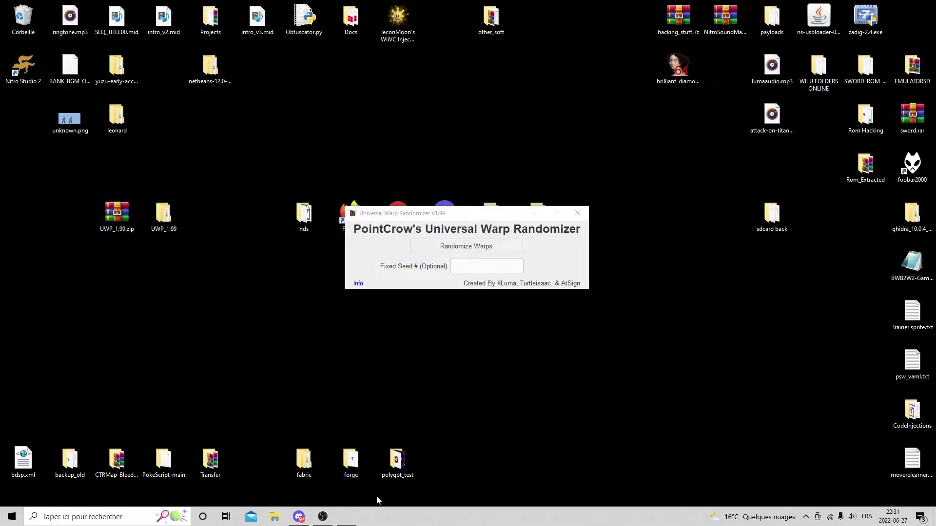
# Step: Launch the Ubuntu terminal from Start search and center it on screen
pyautogui.click(107, 516)
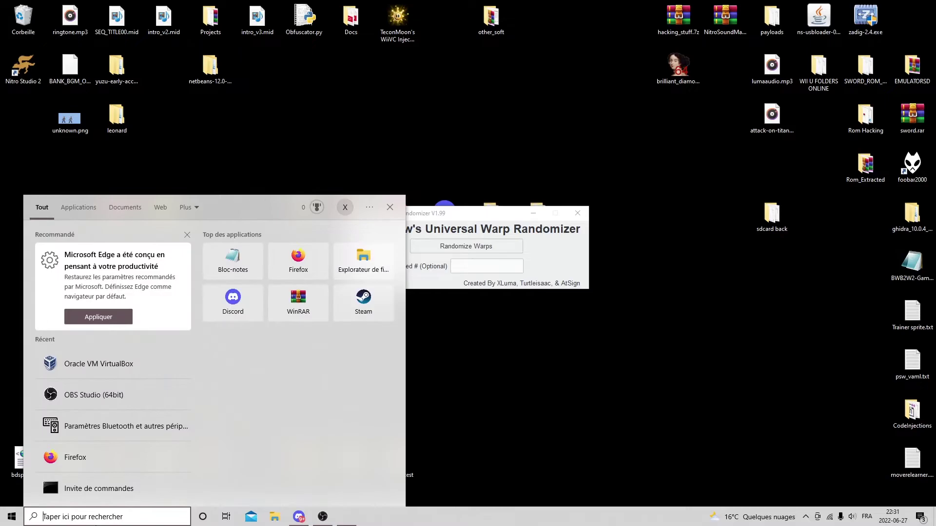
pyautogui.write('Ubuntu')
pyautogui.press('Return')
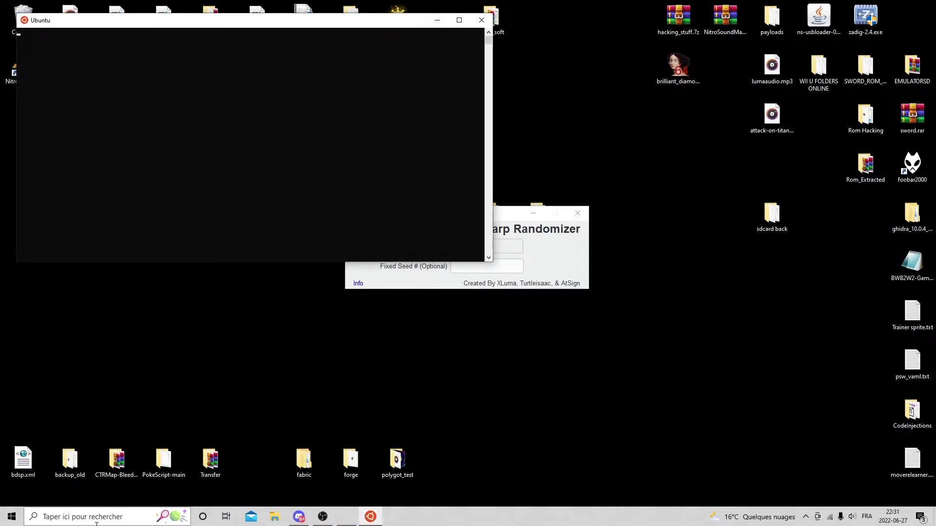
pyautogui.moveTo(83, 29); pyautogui.dragTo(349, 154)
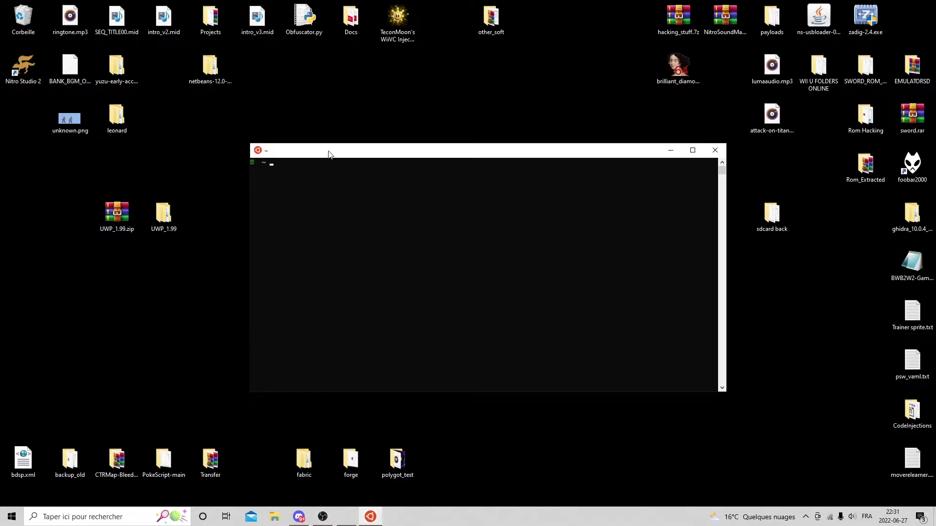
pyautogui.moveTo(328, 155); pyautogui.dragTo(325, 131)
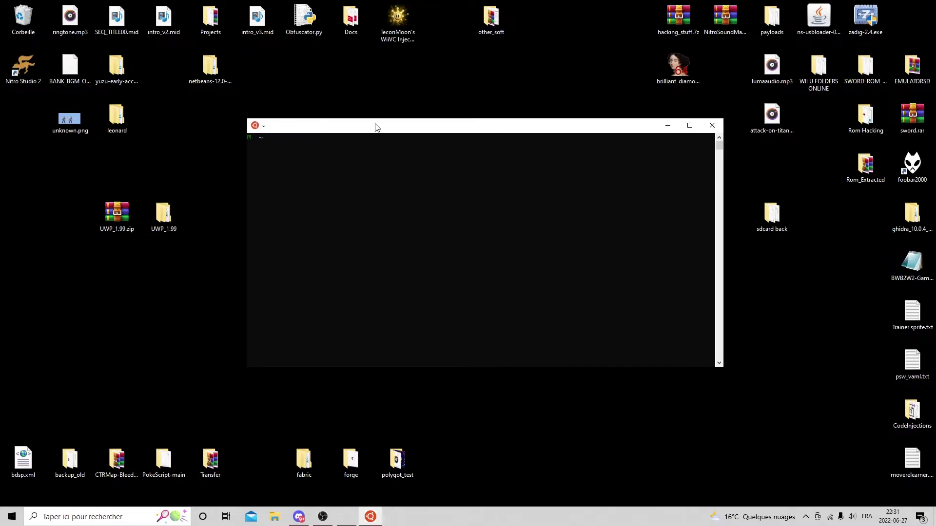
pyautogui.click(163, 215)
pyautogui.click(412, 196)
# Step: Try cd /mnt/f/Data/Desktop, which reports the folder missing
pyautogui.write('cd /mnt/f/Data/')
pyautogui.write('Desktop')
pyautogui.press('Return')
pyautogui.write('docker')
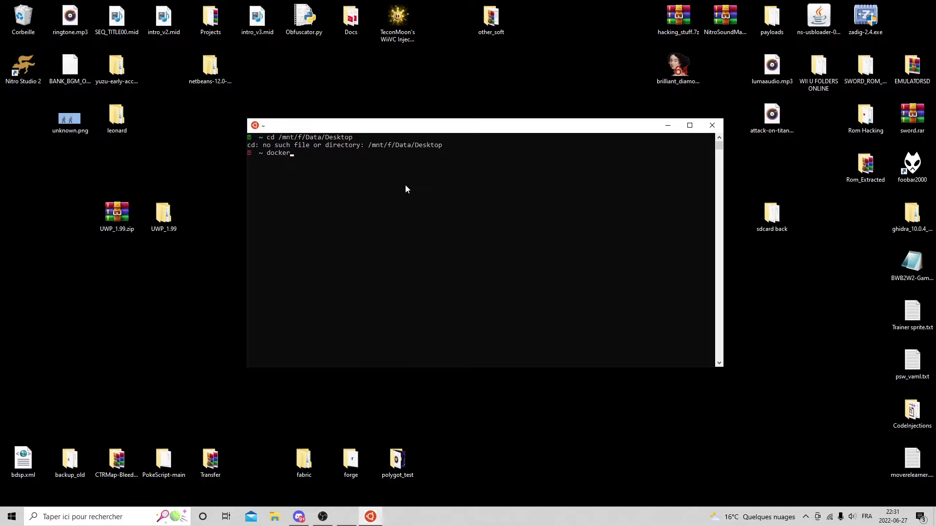
pyautogui.press('BackSpace')
pyautogui.press('BackSpace')
pyautogui.press('BackSpace')
pyautogui.press('BackSpace')
pyautogui.press('BackSpace')
pyautogui.press('BackSpace')
# Step: Change into /mnt/f/Data/Bureau using Tab completion
pyautogui.write('cd /mnt/f')
pyautogui.press('Tab')
pyautogui.press('Tab')
pyautogui.write('Data/')
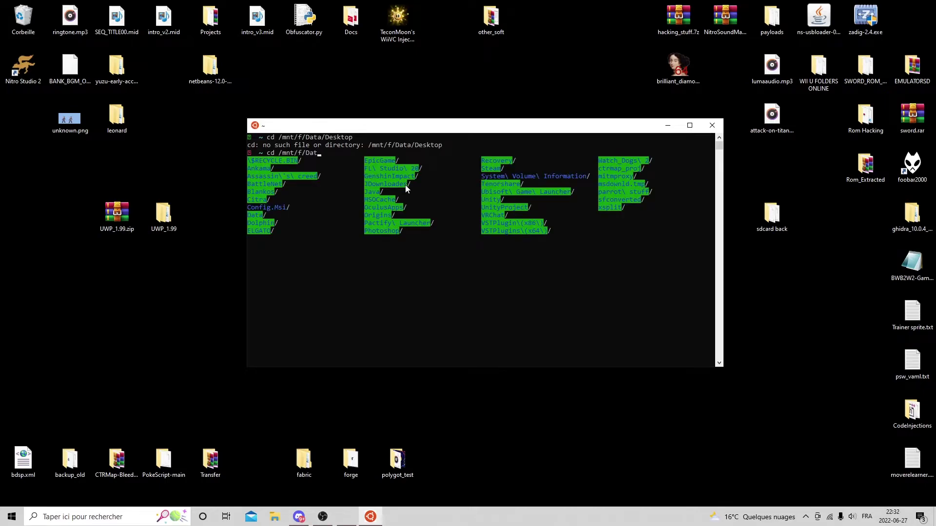
pyautogui.press('Tab')
pyautogui.write('b')
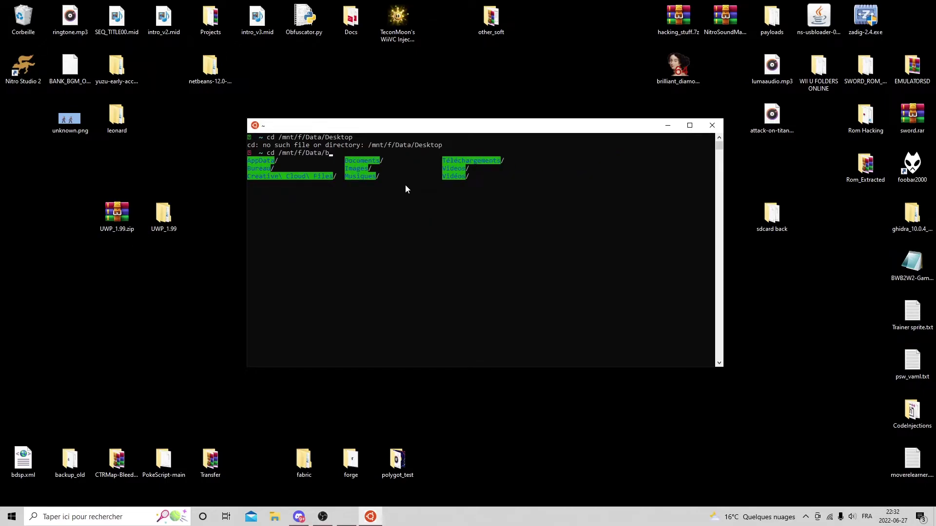
pyautogui.press('BackSpace')
pyautogui.write('Bureau/')
pyautogui.press('Return')
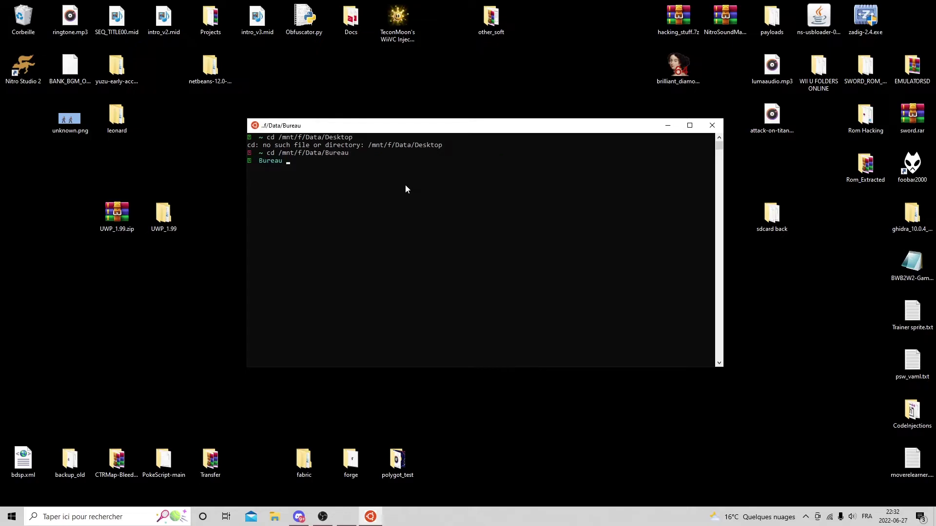
# Step: Extract UWP_1.99.zip with unzip in the Bureau folder
pyautogui.write('unzip')
pyautogui.write('UWP_1.99.zip')
pyautogui.press('Return')
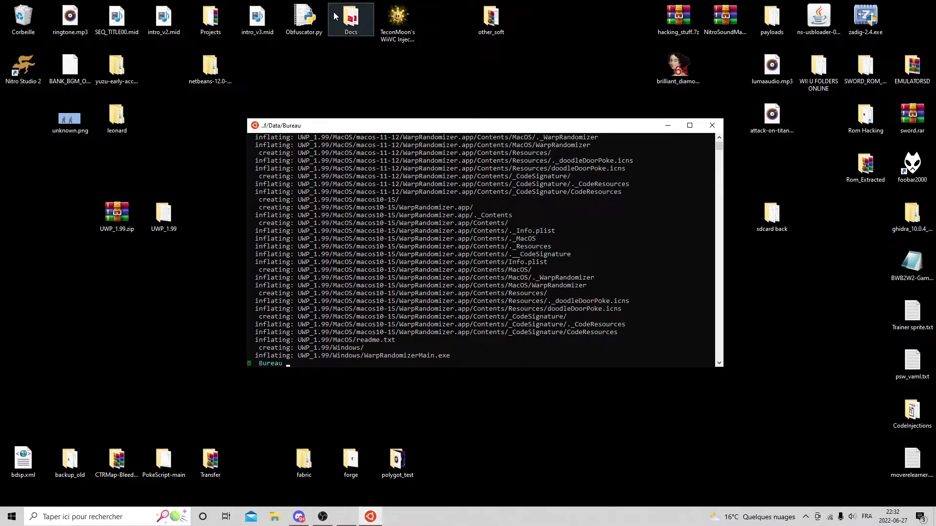
pyautogui.scroll(7, 538, 326)
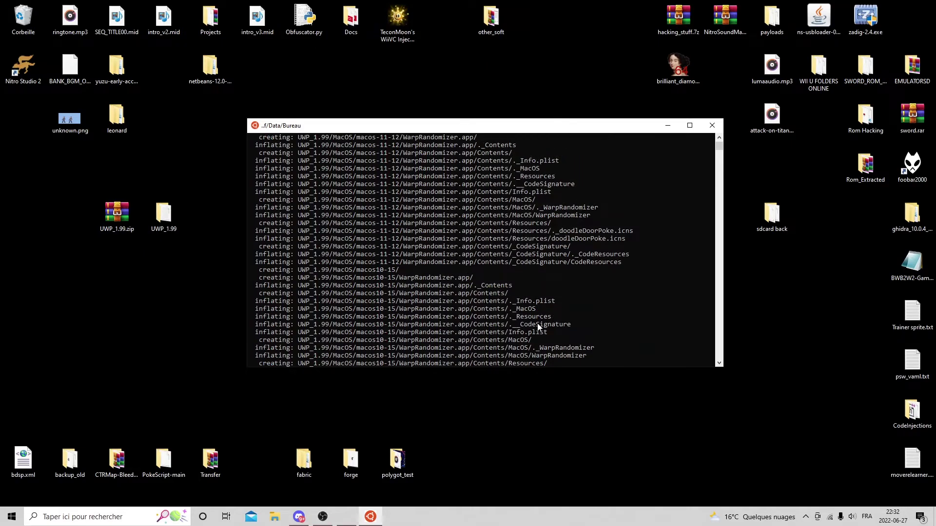
pyautogui.scroll(-8, 538, 325)
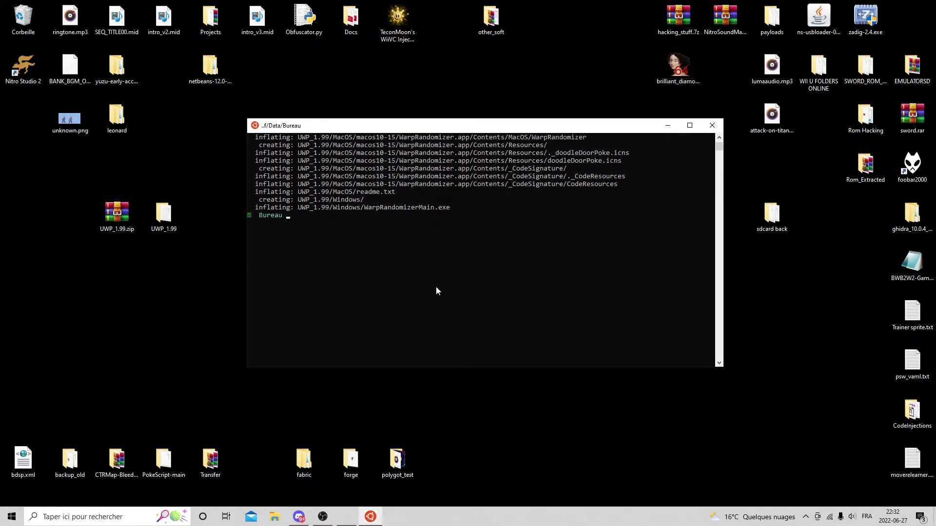
# Step: Enter UWP_1.99/Linux and run ./WarpRandomizerMain.bin, which fails with no display
pyautogui.write('cd UW')
pyautogui.press('Tab')
pyautogui.write('Linux')
pyautogui.press('Return')
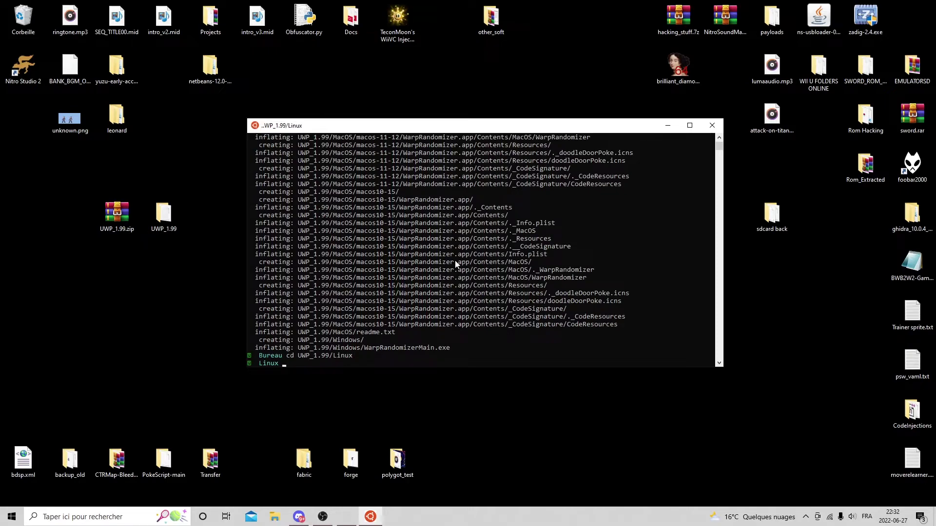
pyautogui.write('.éWa')
pyautogui.press('Tab')
pyautogui.press('Return')
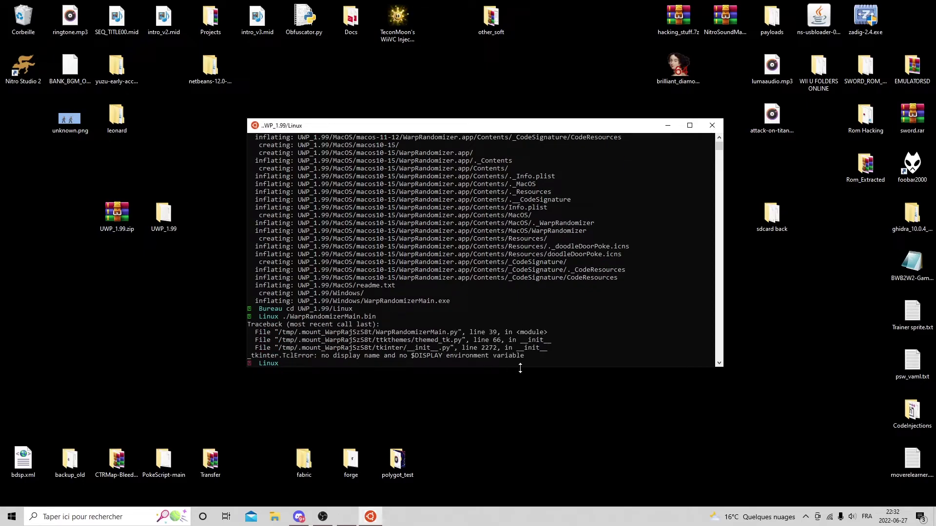
# Step: Run chmod +x WarpRandomizerMain.bin to make the binary executable
pyautogui.moveTo(347, 128); pyautogui.dragTo(371, 170)
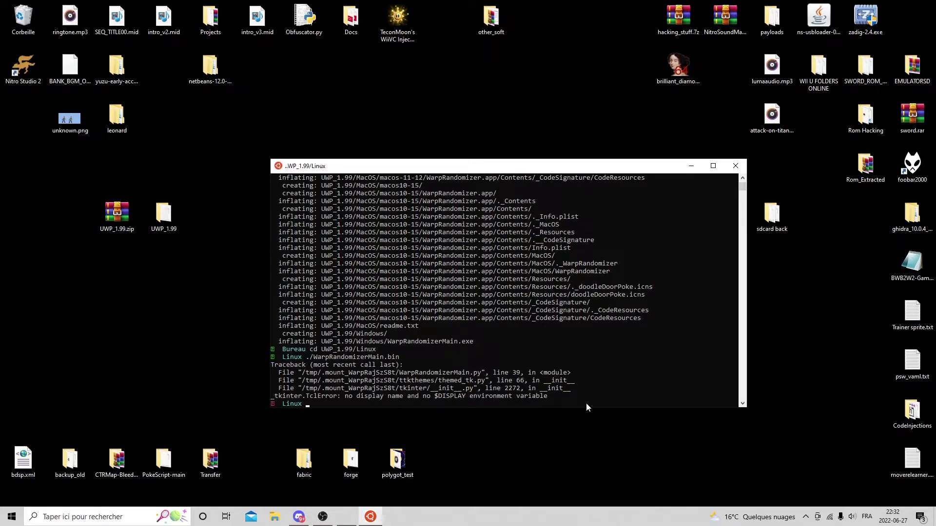
pyautogui.click(637, 401)
pyautogui.write('chmod +x Warp')
pyautogui.press('Tab')
pyautogui.press('Return')
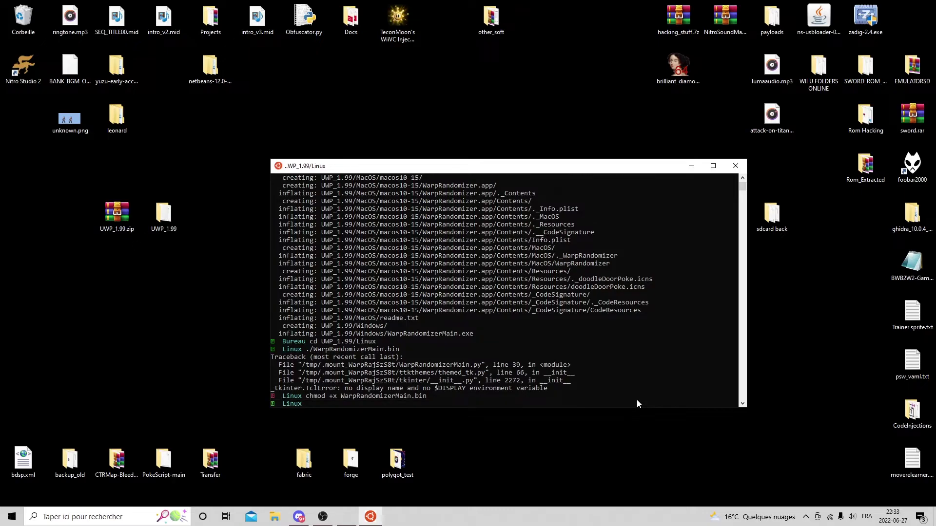
# Step: Highlight the chmod command line in the terminal, then clear the selection
pyautogui.moveTo(431, 396); pyautogui.dragTo(310, 403)
pyautogui.click(490, 397)
pyautogui.click(307, 396)
pyautogui.moveTo(309, 395)
pyautogui.mouseDown()
pyautogui.moveTo(441, 404)
pyautogui.moveTo(303, 398)
pyautogui.mouseUp()
pyautogui.click(438, 397)
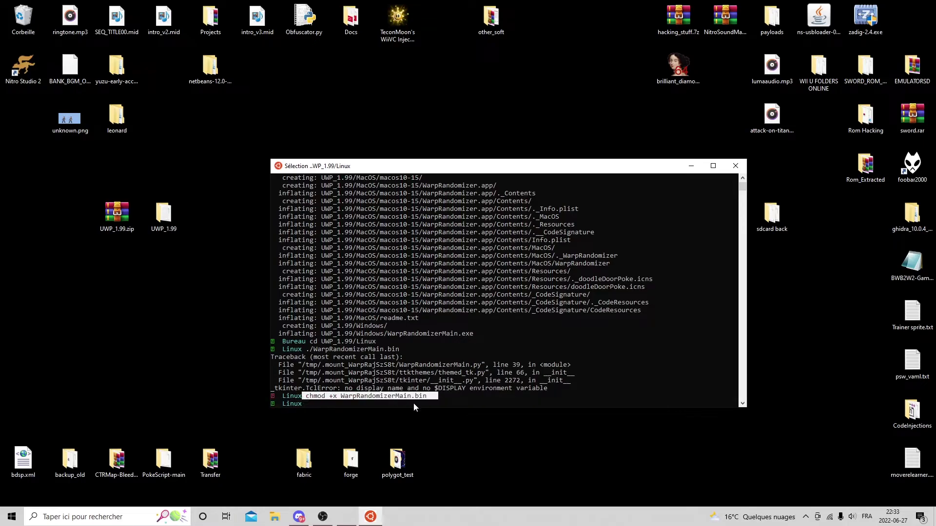
pyautogui.click(414, 404)
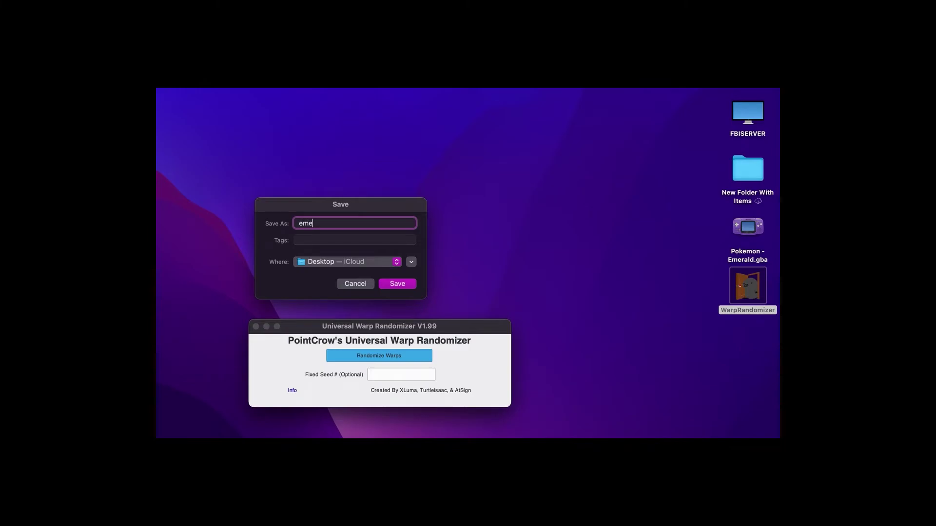
# Step: Confirm the save with emerald as the file name on the Desktop
pyautogui.click(396, 284)
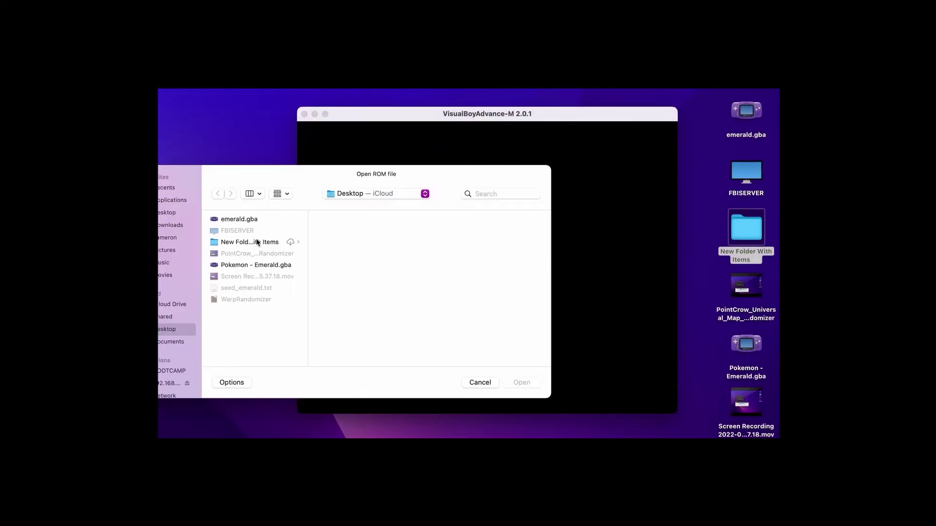
# Step: Open emerald.gba from the Desktop in VisualBoyAdvance-M
pyautogui.click(250, 222)
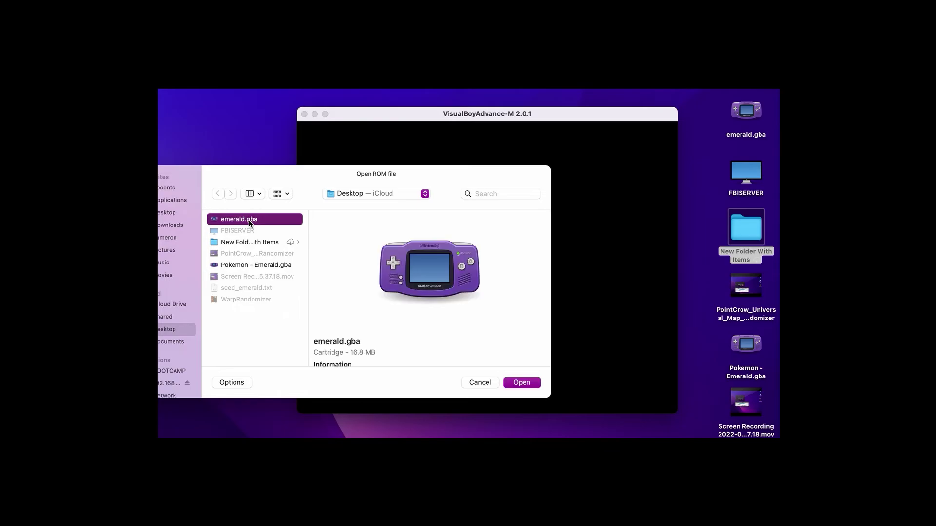
pyautogui.click(511, 383)
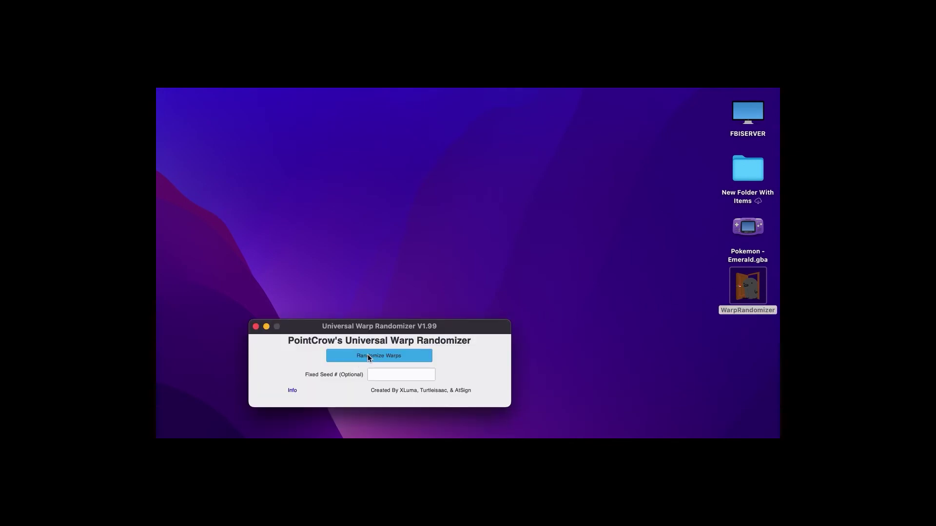
# Step: Begin a new warp randomization using Pokemon - Emerald.gba from the Desktop as the source ROM
pyautogui.click(368, 356)
pyautogui.click(271, 244)
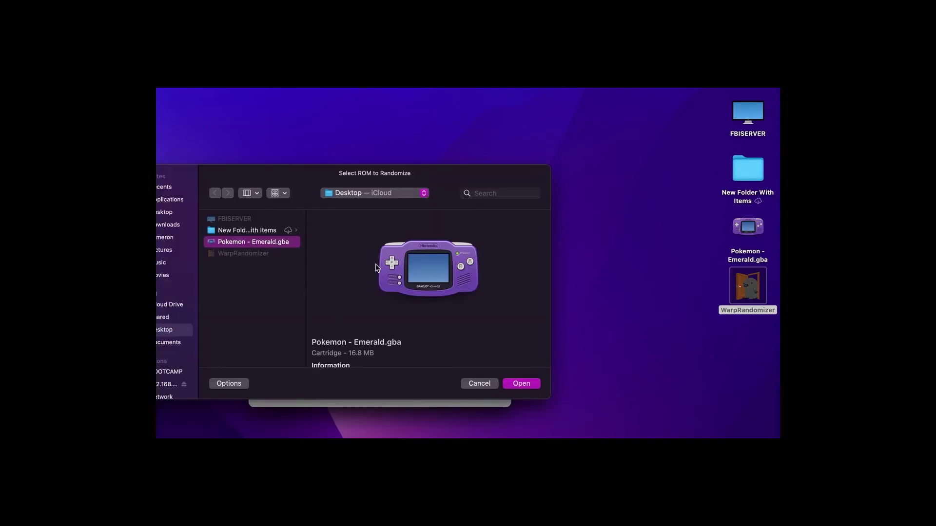